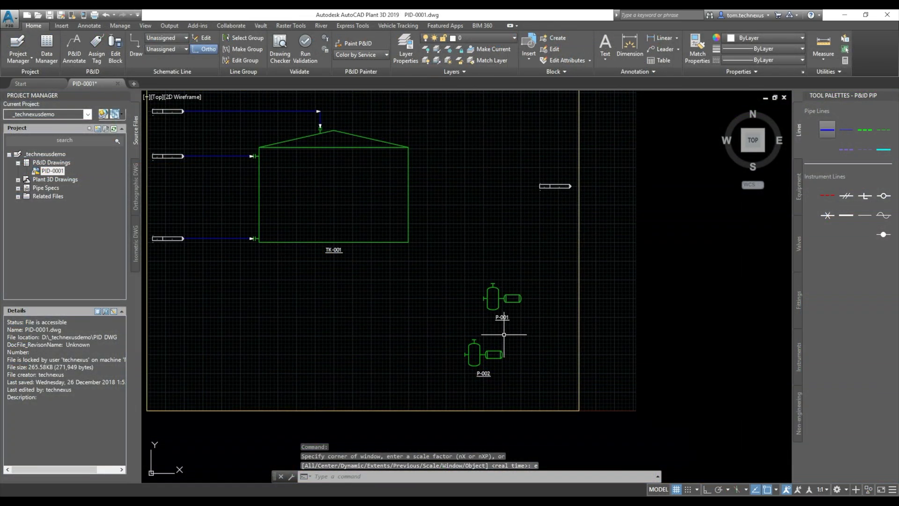
- Pan and zoom the InfraWorks view to centre on the roundabout road model
{"action": "scroll", "coordinate": [512, 331], "scroll_direction": "up", "scroll_amount": 3}
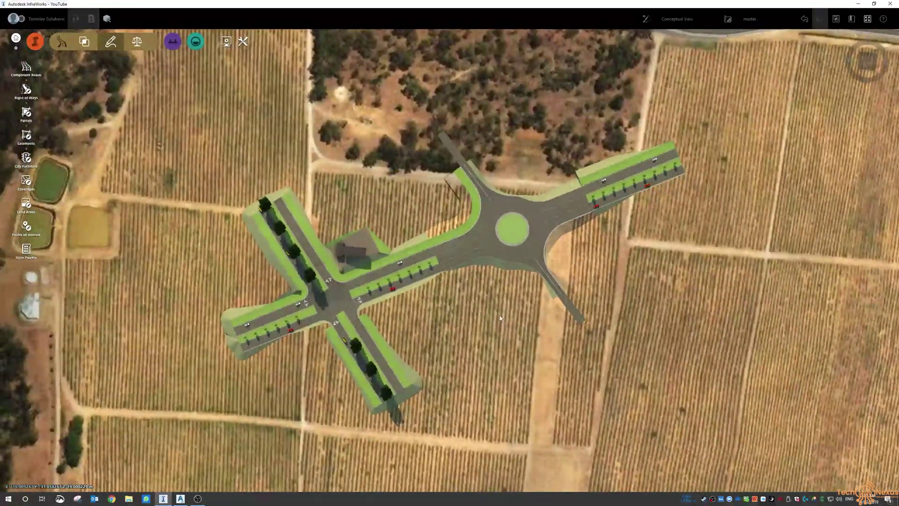
{"action": "left_click_drag", "start_coordinate": [484, 316], "coordinate": [469, 299]}
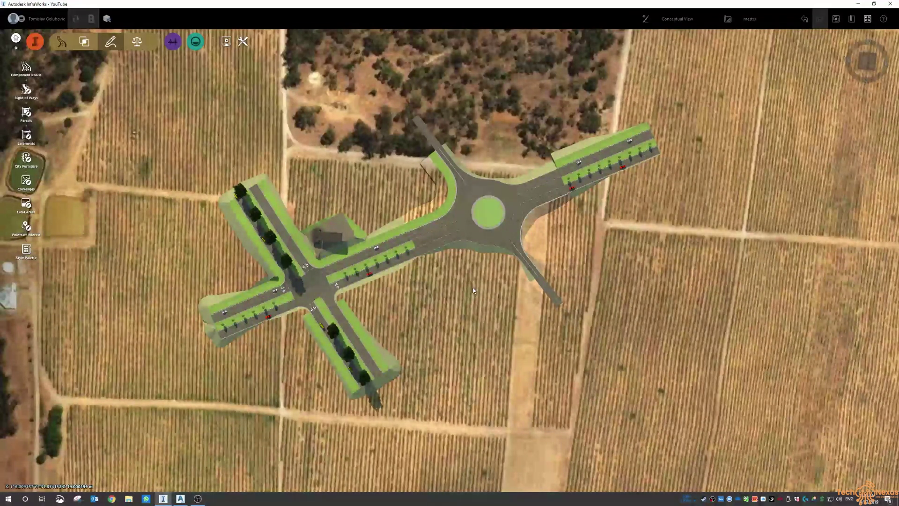
{"action": "scroll", "coordinate": [473, 291], "scroll_direction": "down", "scroll_amount": 2}
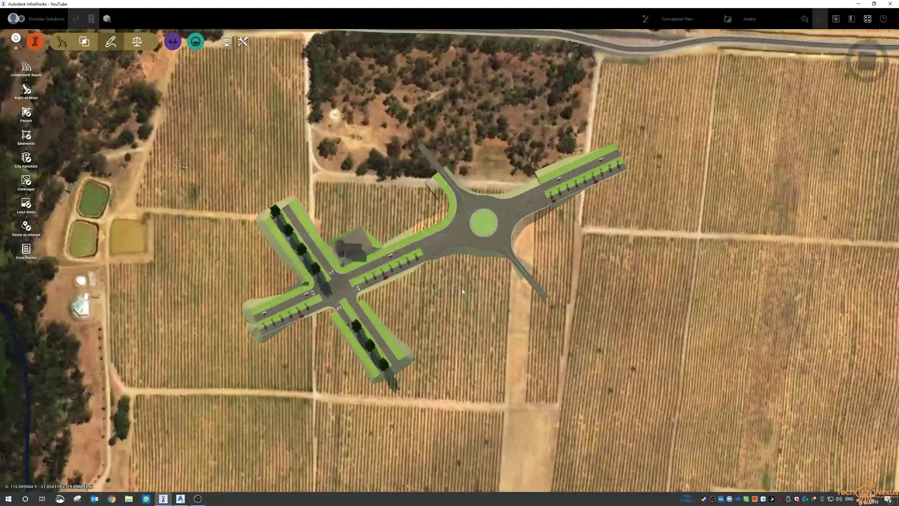
{"action": "left_click_drag", "start_coordinate": [467, 292], "coordinate": [478, 294]}
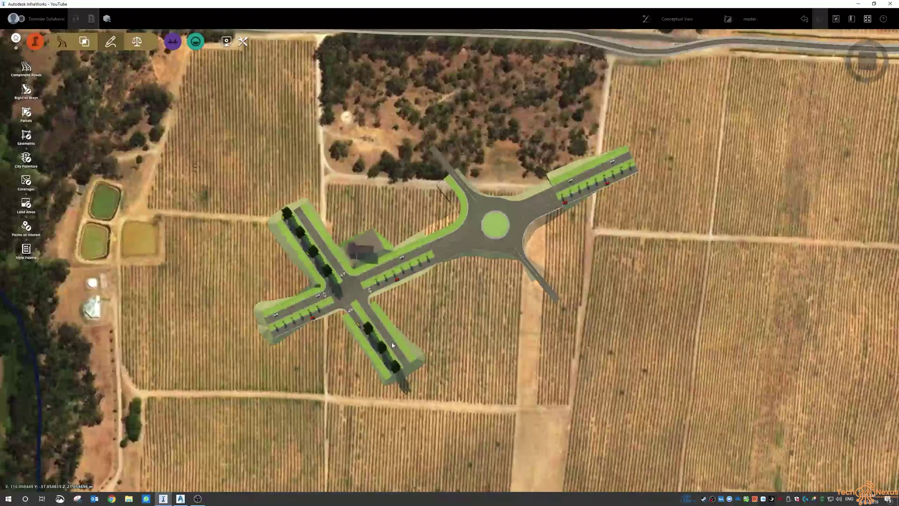
- Switch to Civil 3D with a blank Drawing1.dwg open
{"action": "key", "text": "alt+Tab"}
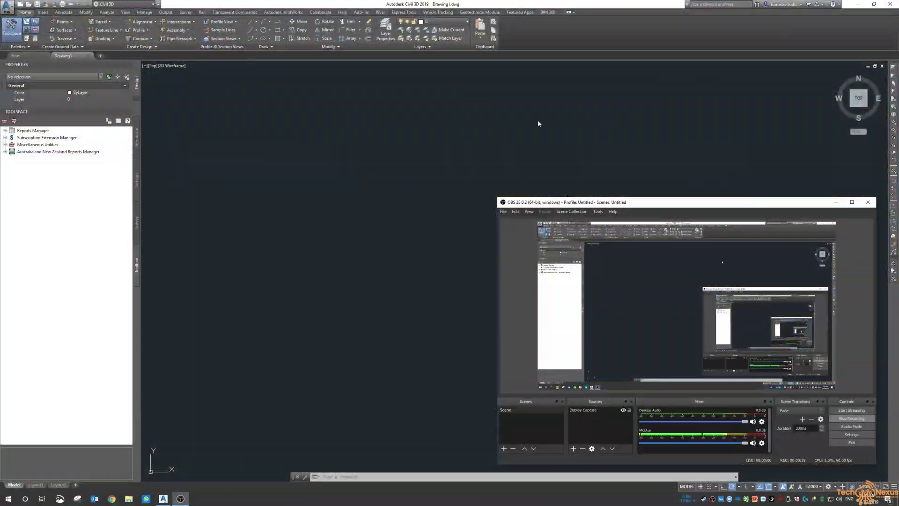
{"action": "left_click", "coordinate": [538, 125]}
{"action": "left_click", "coordinate": [521, 177]}
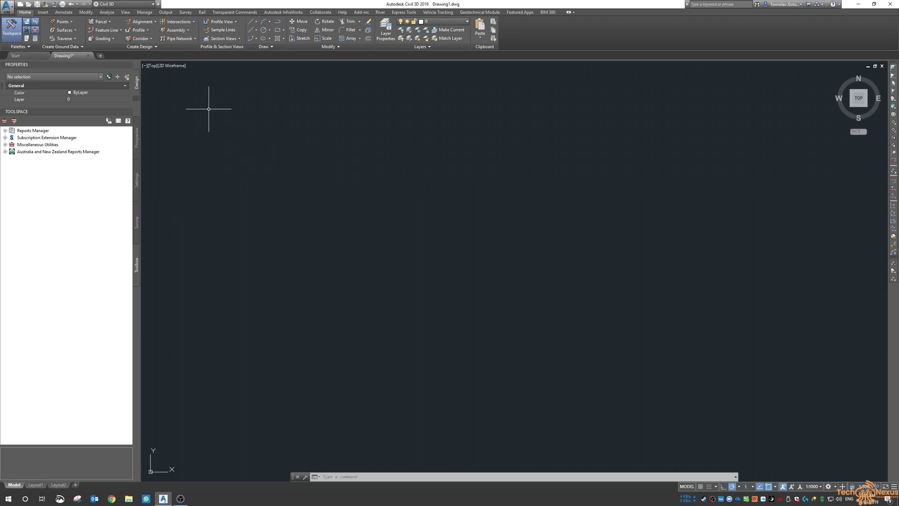
- Open the Open InfraWorks Model dialog and load the road model file
{"action": "left_click", "coordinate": [42, 12]}
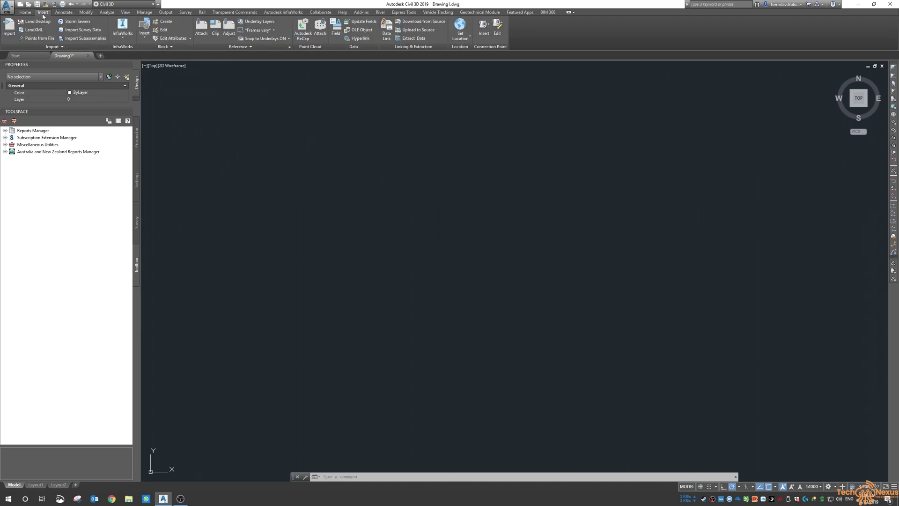
{"action": "left_click", "coordinate": [124, 38]}
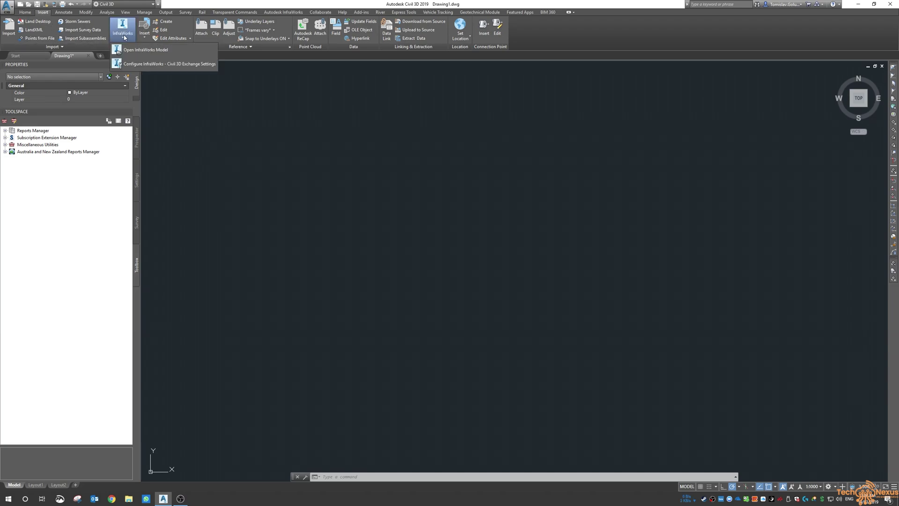
{"action": "left_click", "coordinate": [144, 50]}
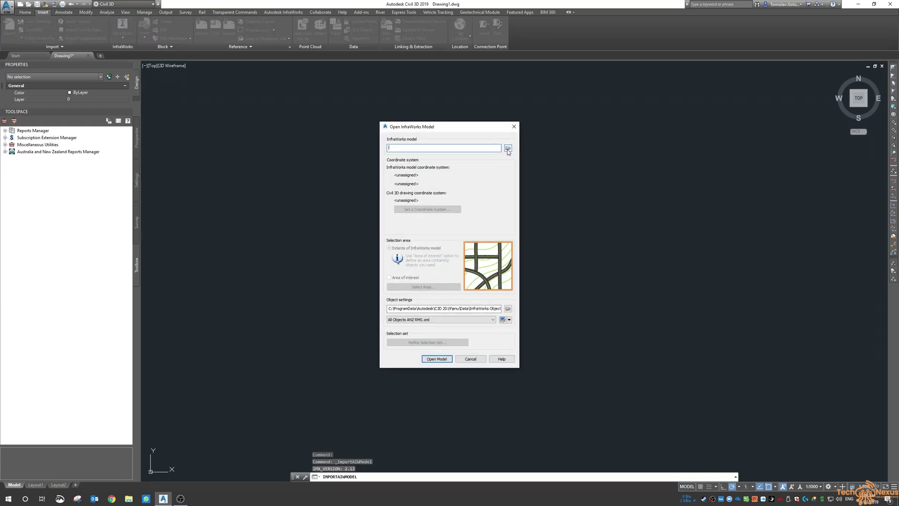
{"action": "left_click", "coordinate": [508, 149]}
{"action": "double_click", "coordinate": [438, 276]}
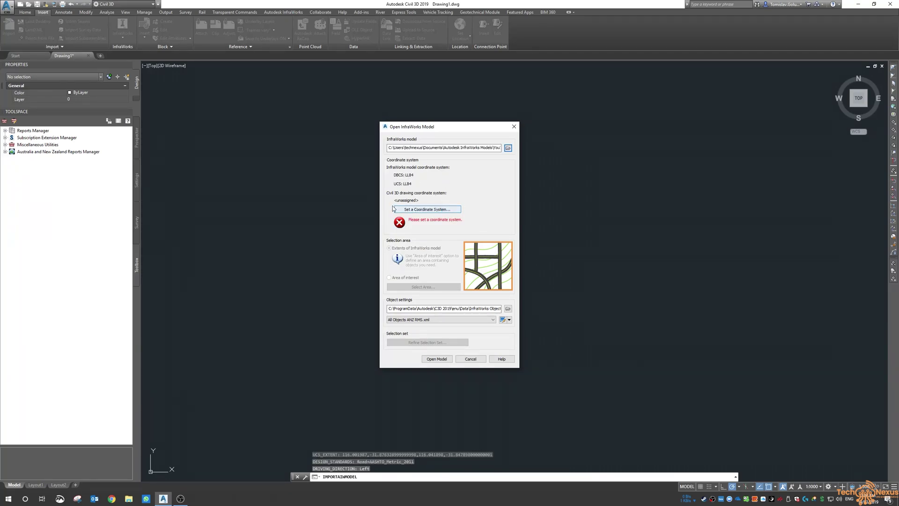
- Assign the UTM84-50S coordinate system and choose to select an area of interest on the map
{"action": "left_click", "coordinate": [427, 210]}
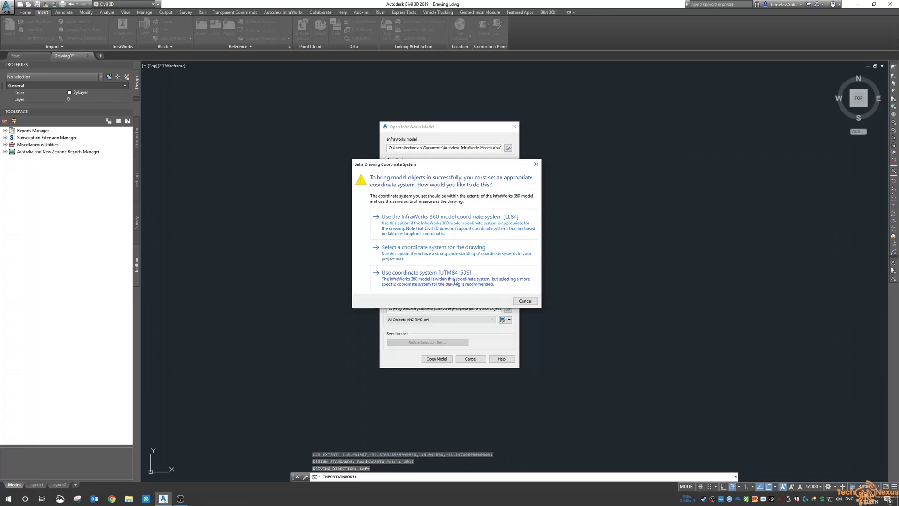
{"action": "left_click", "coordinate": [455, 280]}
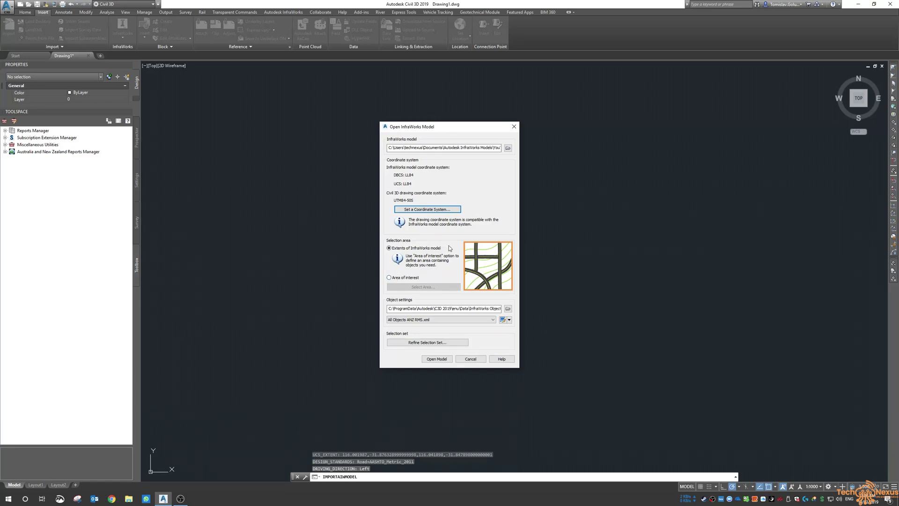
{"action": "left_click", "coordinate": [391, 277]}
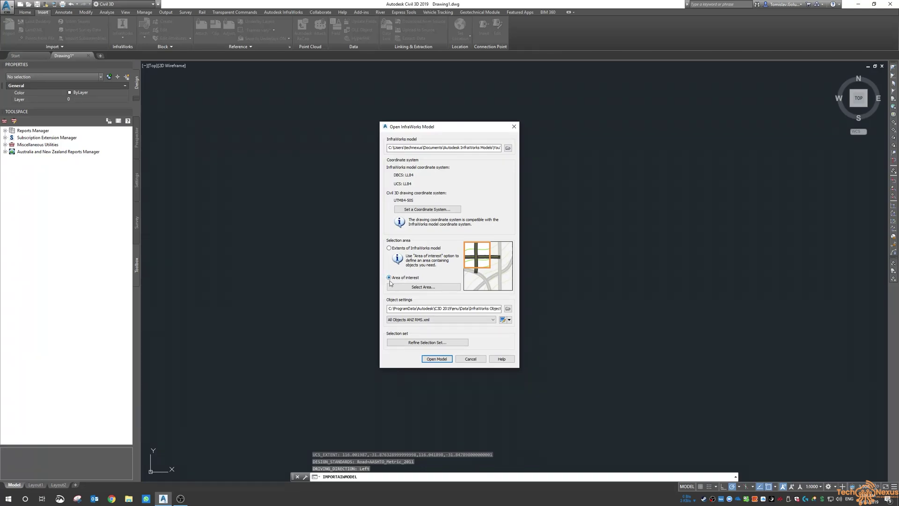
{"action": "left_click", "coordinate": [406, 288]}
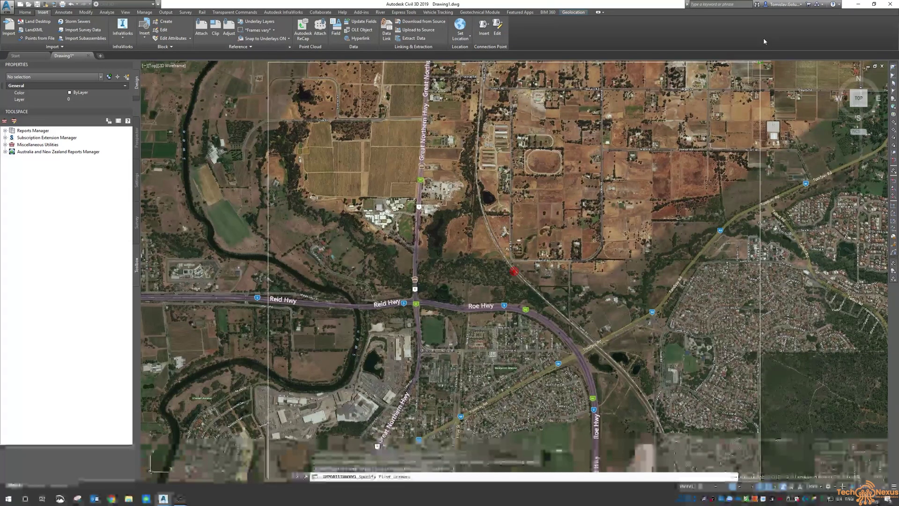
- Draw a rectangular area of interest on the map north of Reid Highway
{"action": "middle_click_drag", "start_coordinate": [542, 149], "coordinate": [595, 203]}
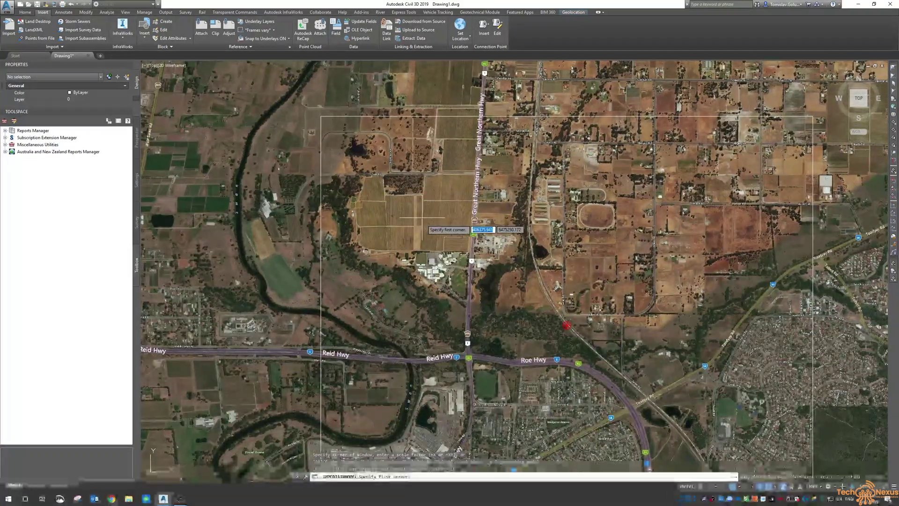
{"action": "left_click", "coordinate": [305, 163]}
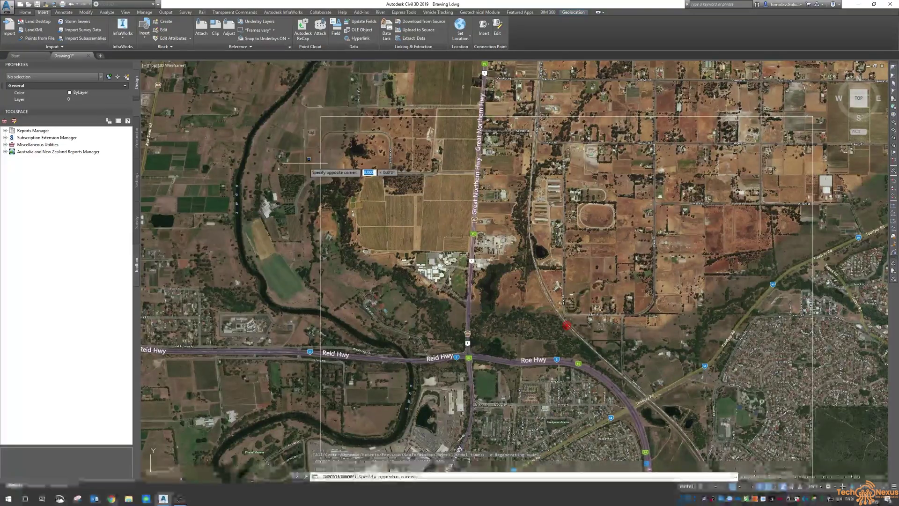
{"action": "left_click", "coordinate": [497, 272]}
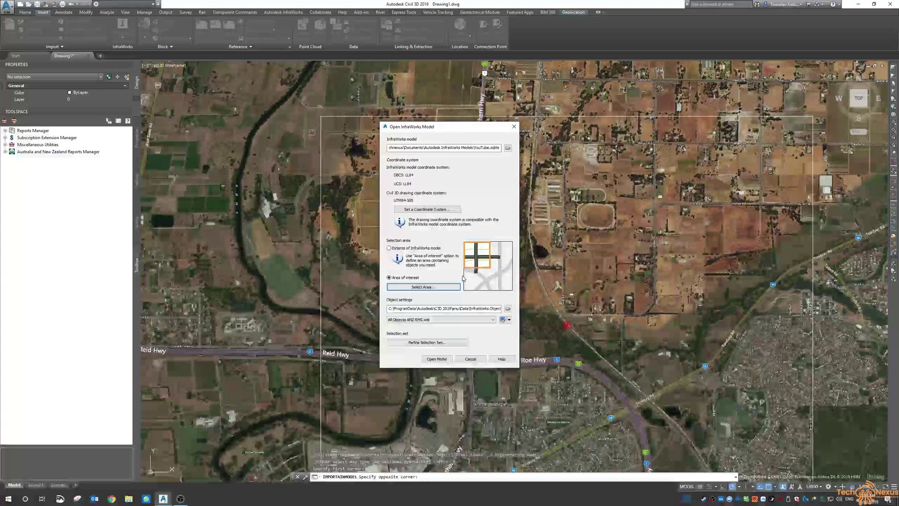
- Review the refine selection set, keeping surfaces, roads, intersections and Roundabout 2 checked
{"action": "left_click", "coordinate": [401, 342]}
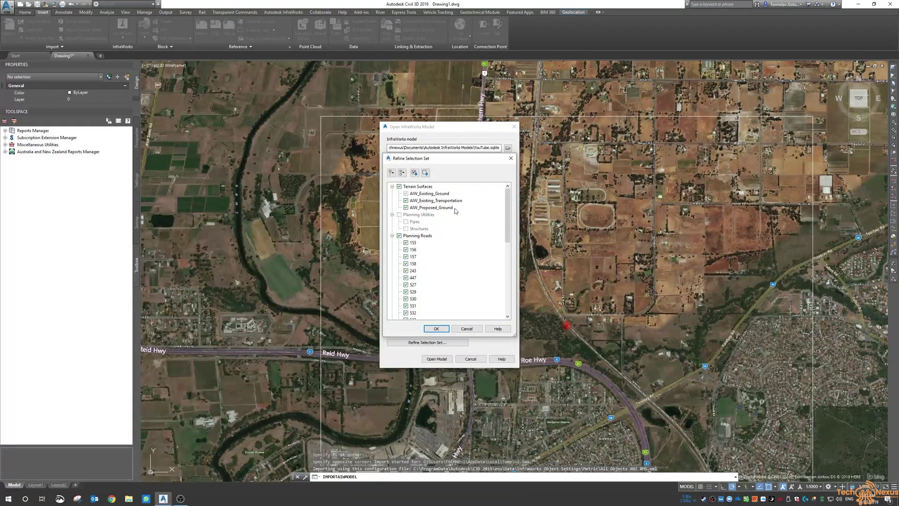
{"action": "left_click_drag", "start_coordinate": [508, 210], "coordinate": [509, 260]}
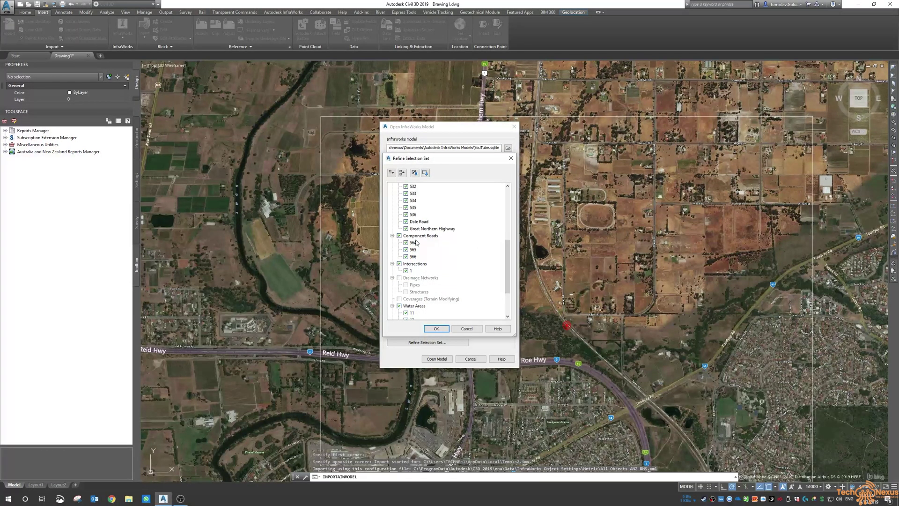
{"action": "scroll", "coordinate": [425, 249], "scroll_direction": "down", "scroll_amount": 3}
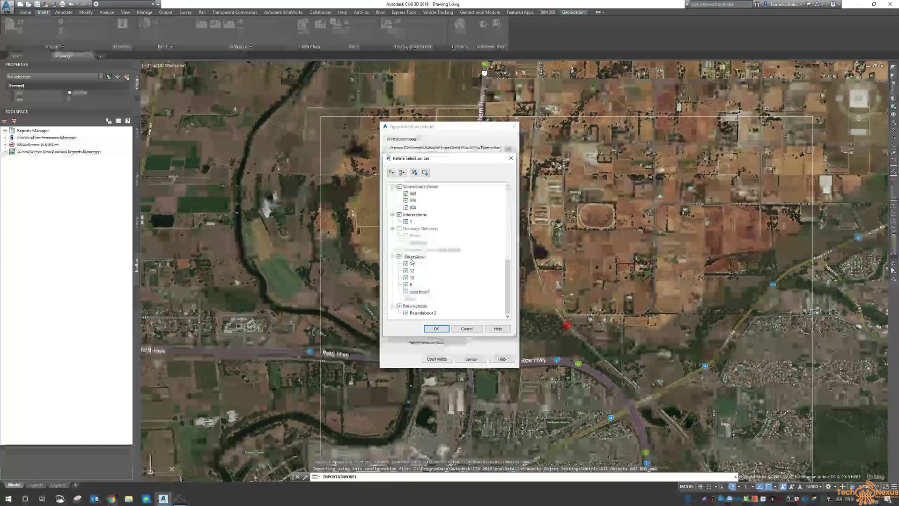
{"action": "left_click", "coordinate": [435, 329]}
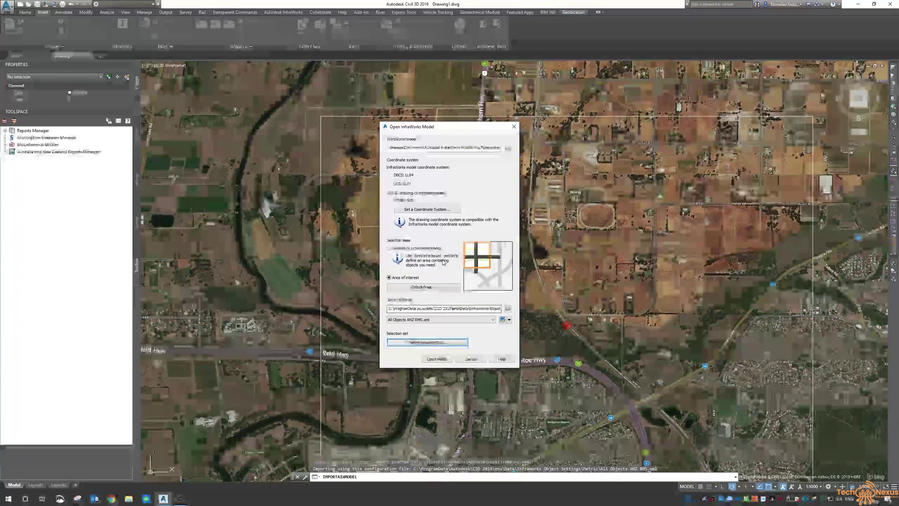
- Import the InfraWorks model and zoom to the imported roundabout over the aerial map
{"action": "left_click", "coordinate": [437, 359]}
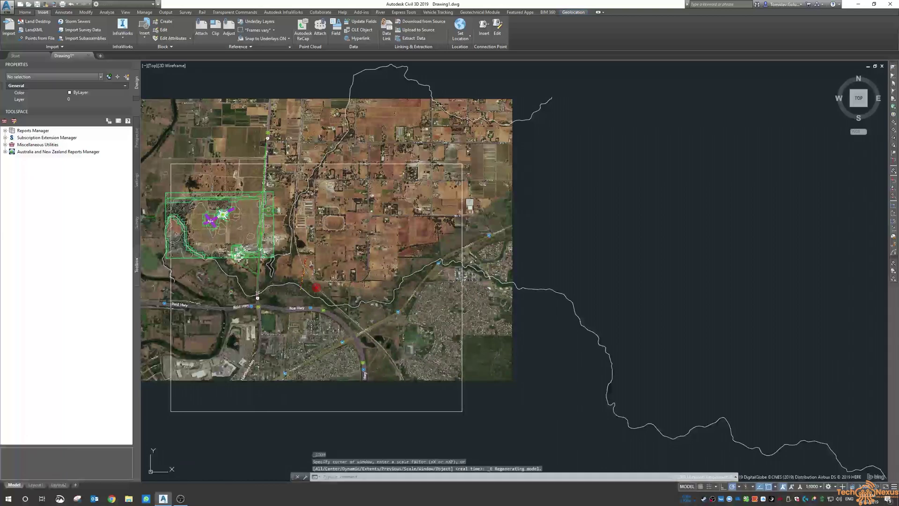
{"action": "middle_click_drag", "start_coordinate": [356, 226], "coordinate": [515, 228]}
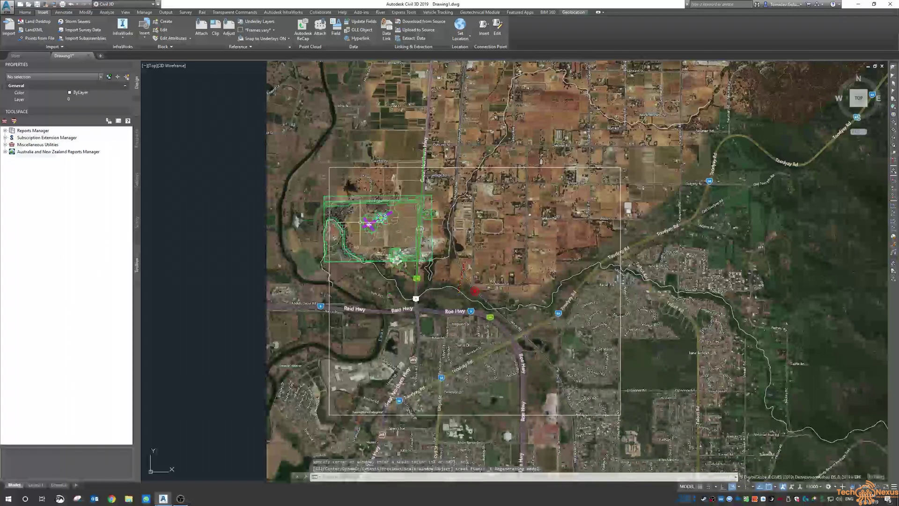
{"action": "scroll", "coordinate": [354, 223], "scroll_direction": "up", "scroll_amount": 4}
{"action": "scroll", "coordinate": [366, 174], "scroll_direction": "up", "scroll_amount": 2}
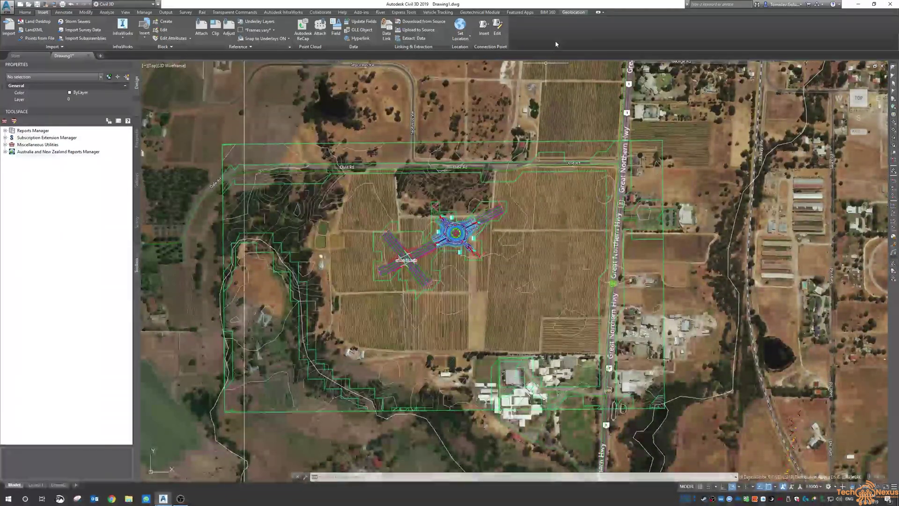
{"action": "left_click", "coordinate": [573, 12]}
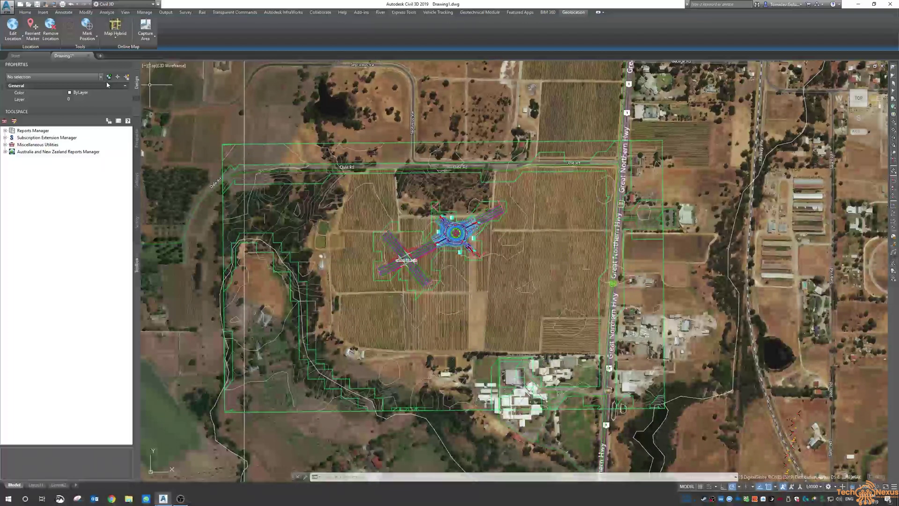
- Set the online map to Map Off and zoom in on the roundabout
{"action": "left_click", "coordinate": [115, 34]}
{"action": "left_click", "coordinate": [124, 91]}
{"action": "scroll", "coordinate": [427, 223], "scroll_direction": "up", "scroll_amount": 4}
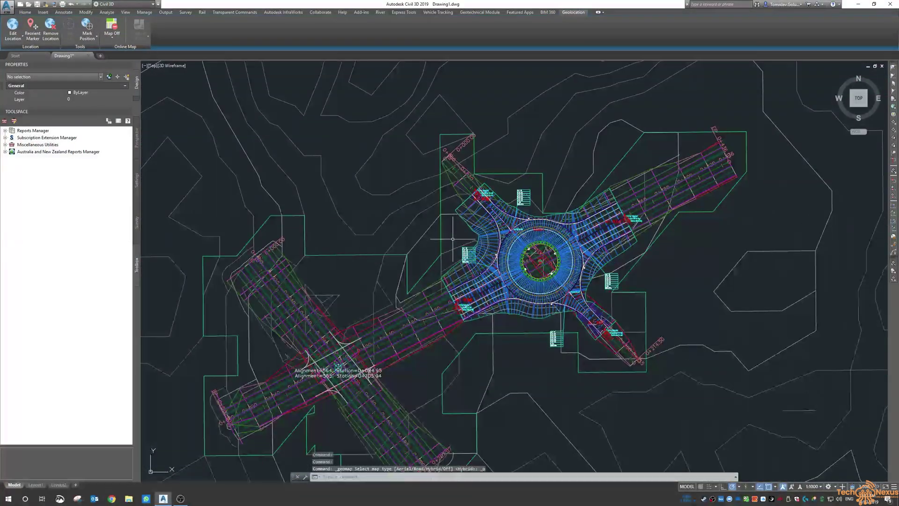
{"action": "scroll", "coordinate": [454, 241], "scroll_direction": "down", "scroll_amount": 3}
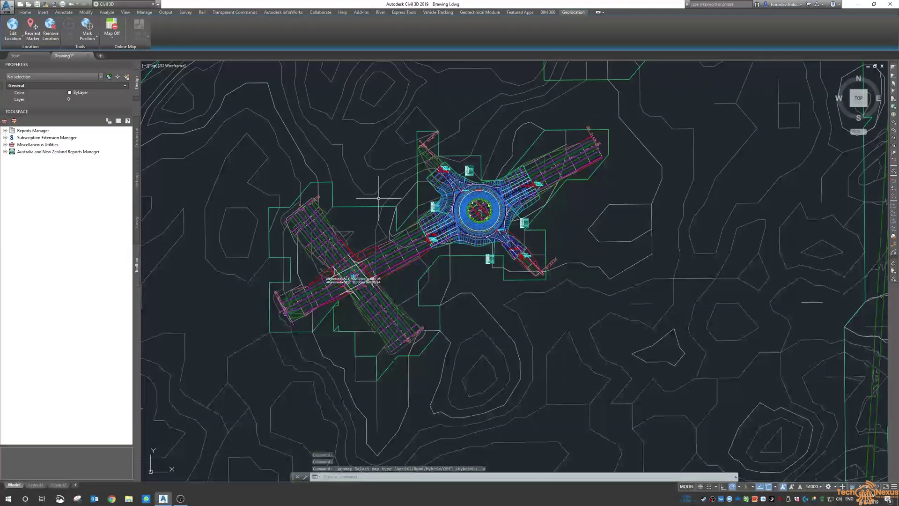
{"action": "scroll", "coordinate": [378, 198], "scroll_direction": "up", "scroll_amount": 2}
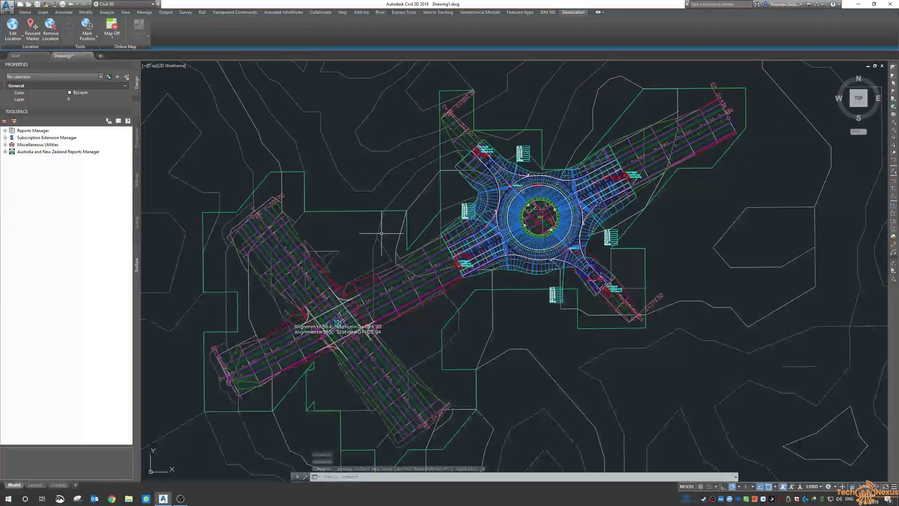
- Select the northwest–southeast road corridor and inspect its properties in an enlarged palette
{"action": "left_click", "coordinate": [292, 241]}
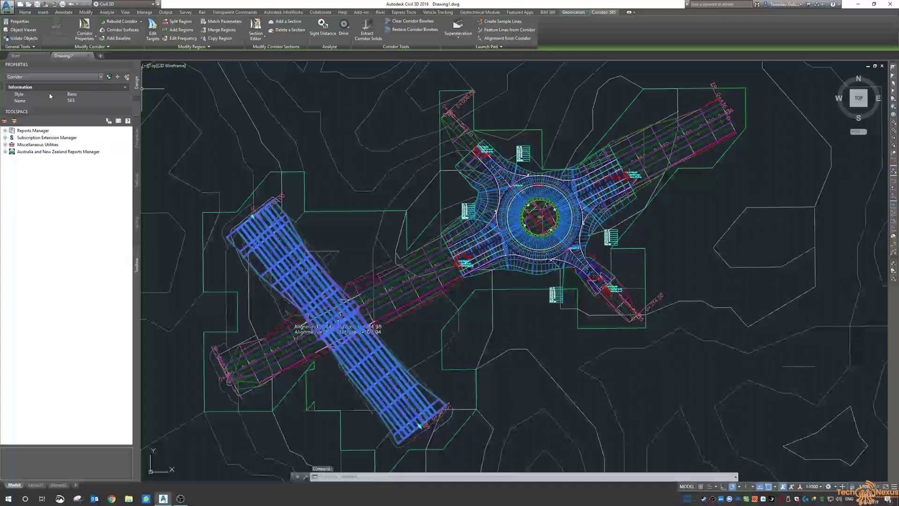
{"action": "left_click_drag", "start_coordinate": [59, 116], "coordinate": [84, 243]}
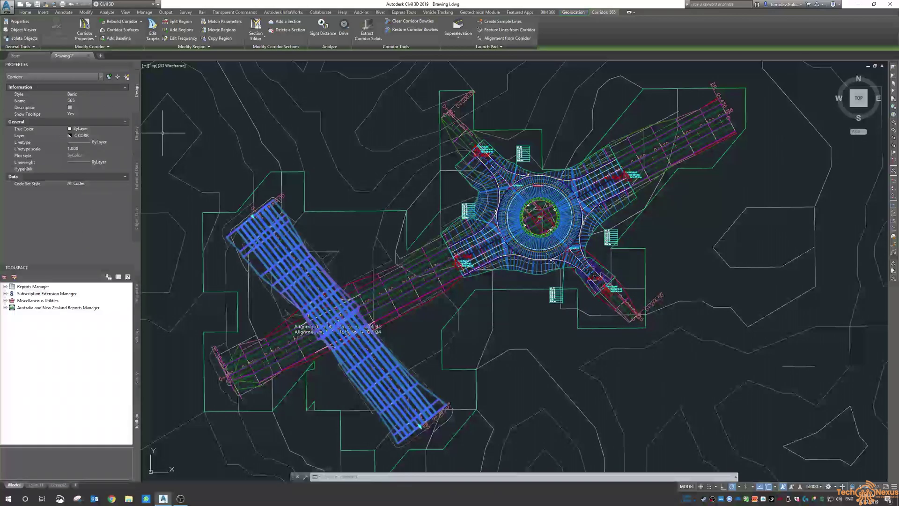
{"action": "key", "text": "Escape"}
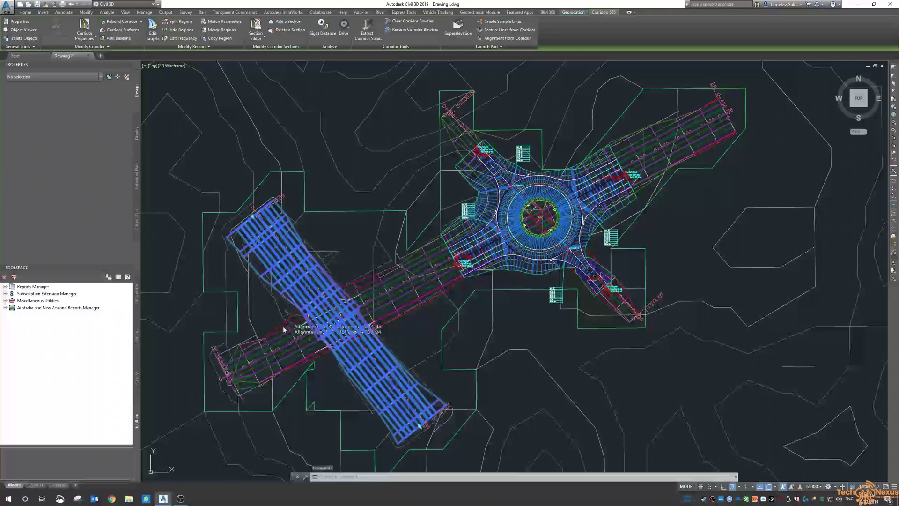
{"action": "left_click", "coordinate": [280, 319]}
{"action": "left_click", "coordinate": [256, 311]}
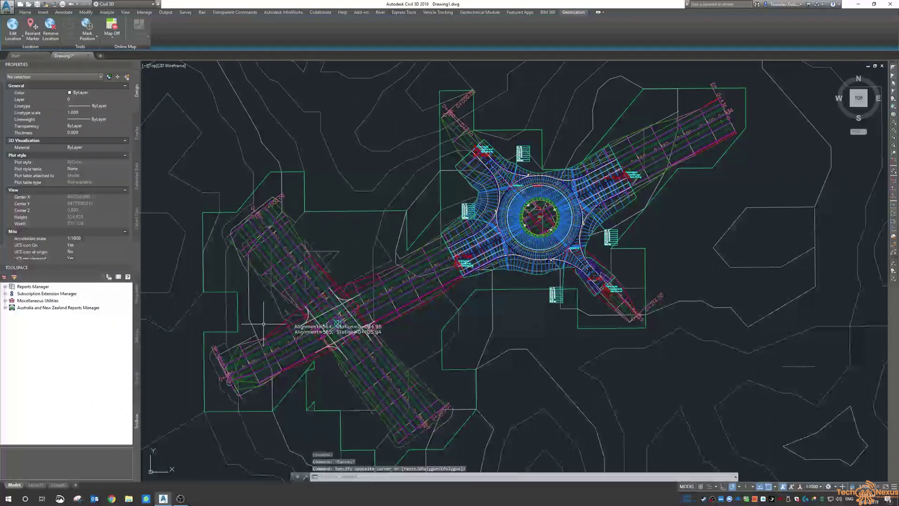
- Window-select the roundabout to show it as a Vehicle Tracking junction on layer JTN2
{"action": "key", "text": "Escape"}
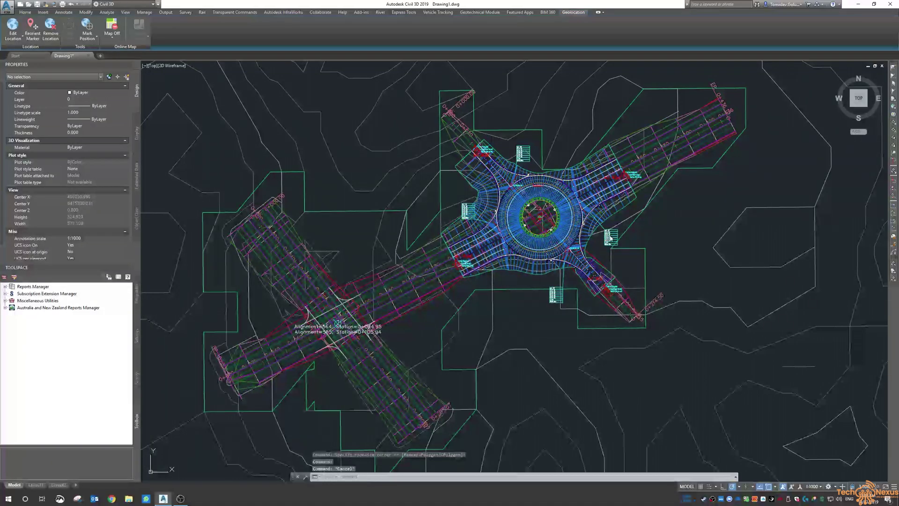
{"action": "left_click", "coordinate": [643, 223]}
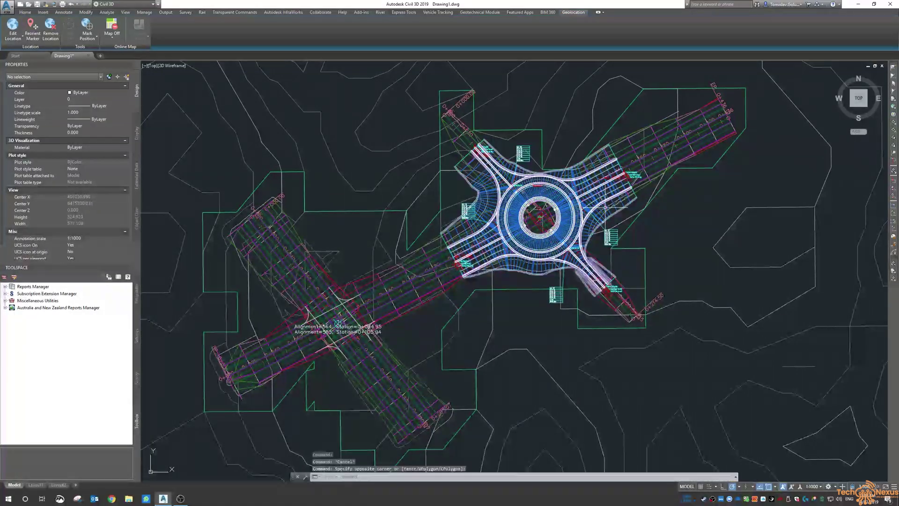
{"action": "left_click", "coordinate": [540, 216]}
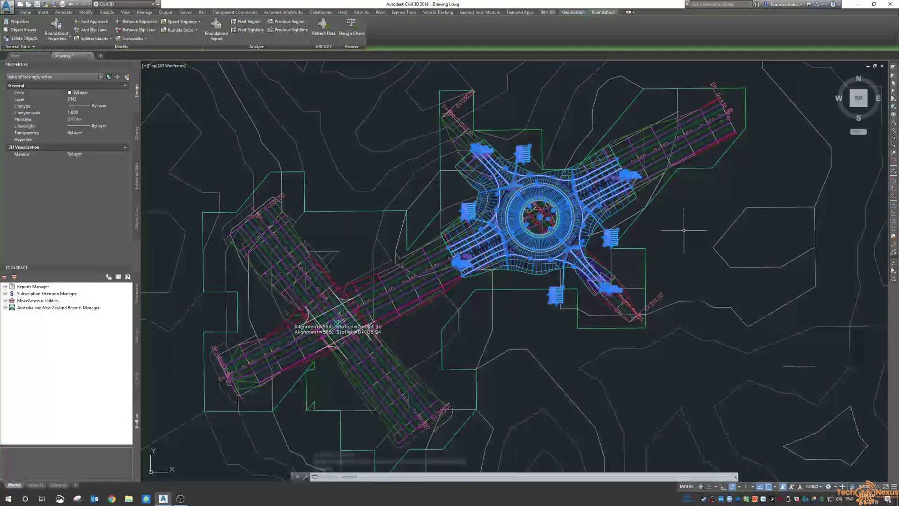
- Deselect the roundabout, show the Vehicle Tracking ribbon tools, and zoom in on the roundabout
{"action": "key", "text": "Escape"}
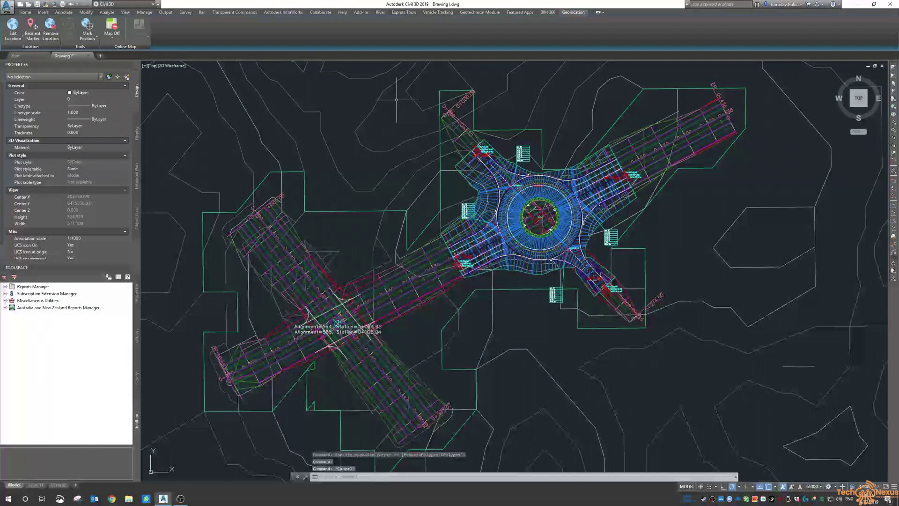
{"action": "left_click", "coordinate": [441, 15]}
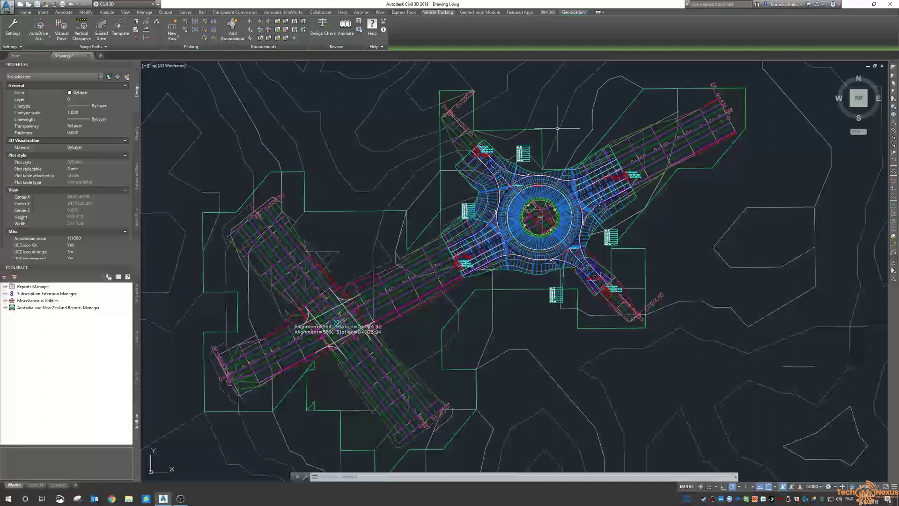
{"action": "scroll", "coordinate": [560, 202], "scroll_direction": "up", "scroll_amount": 5}
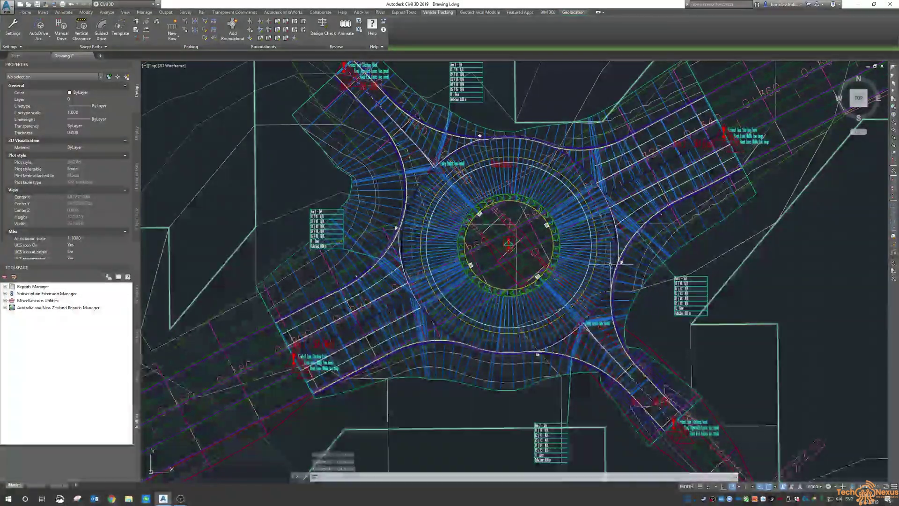
{"action": "left_click", "coordinate": [560, 203]}
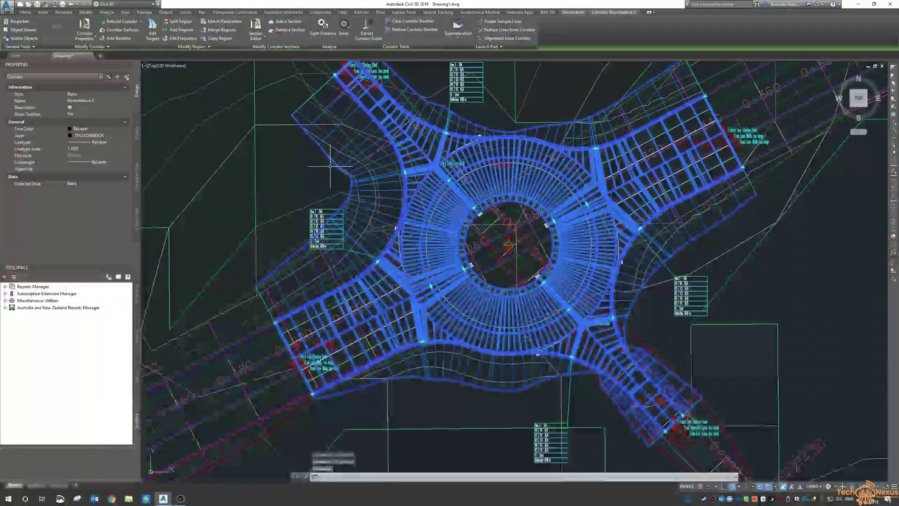
{"action": "scroll", "coordinate": [306, 220], "scroll_direction": "up", "scroll_amount": 4}
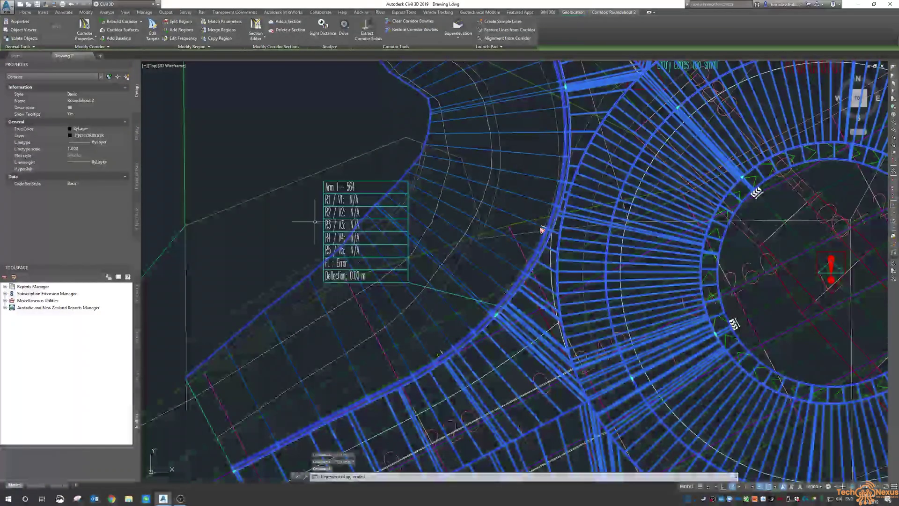
{"action": "scroll", "coordinate": [311, 223], "scroll_direction": "down", "scroll_amount": 6}
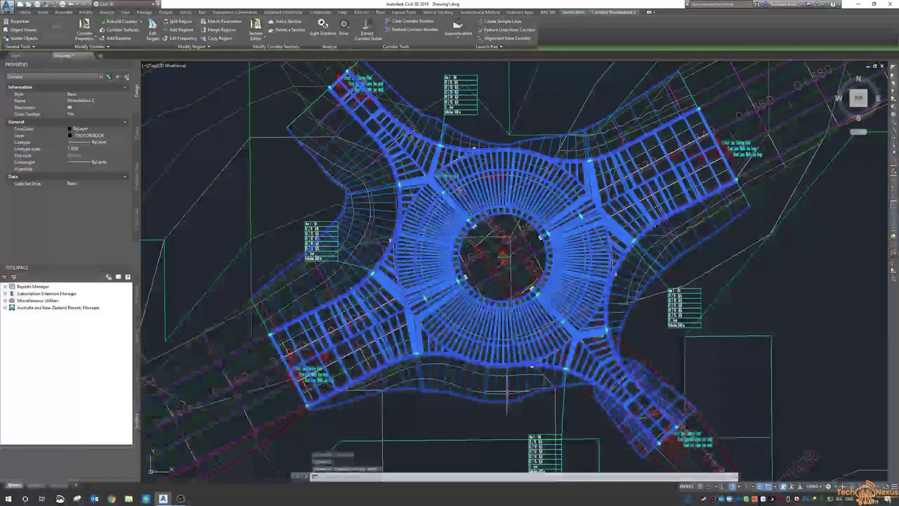
{"action": "scroll", "coordinate": [417, 249], "scroll_direction": "down", "scroll_amount": 3}
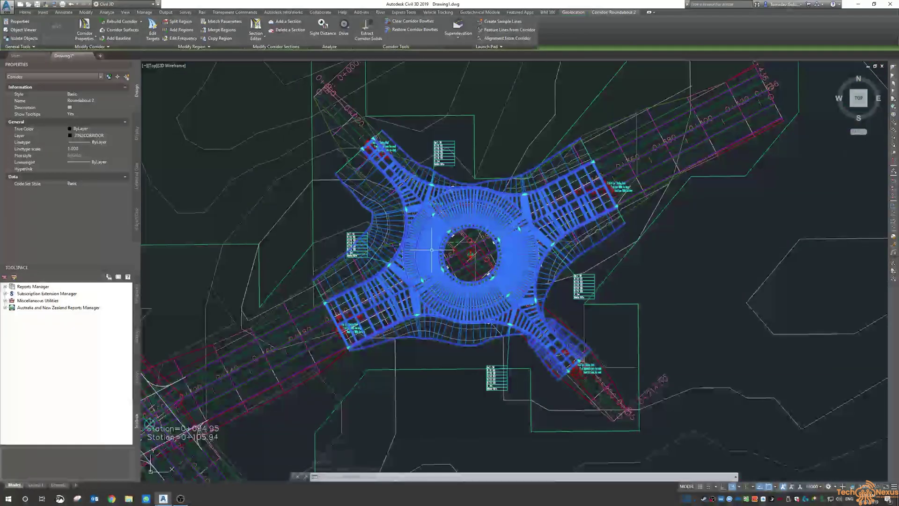
{"action": "key", "text": "Escape"}
{"action": "scroll", "coordinate": [623, 268], "scroll_direction": "up", "scroll_amount": 1}
{"action": "scroll", "coordinate": [637, 253], "scroll_direction": "down", "scroll_amount": 4}
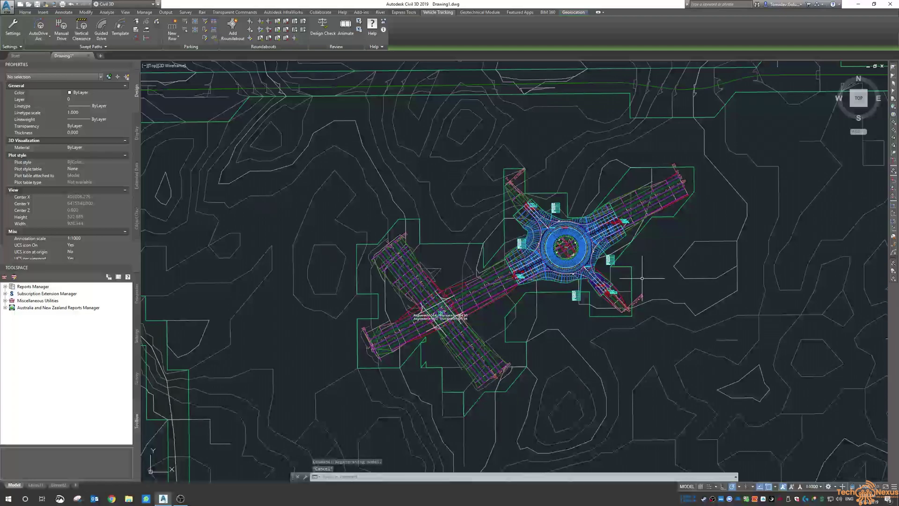
{"action": "scroll", "coordinate": [557, 332], "scroll_direction": "up", "scroll_amount": 3}
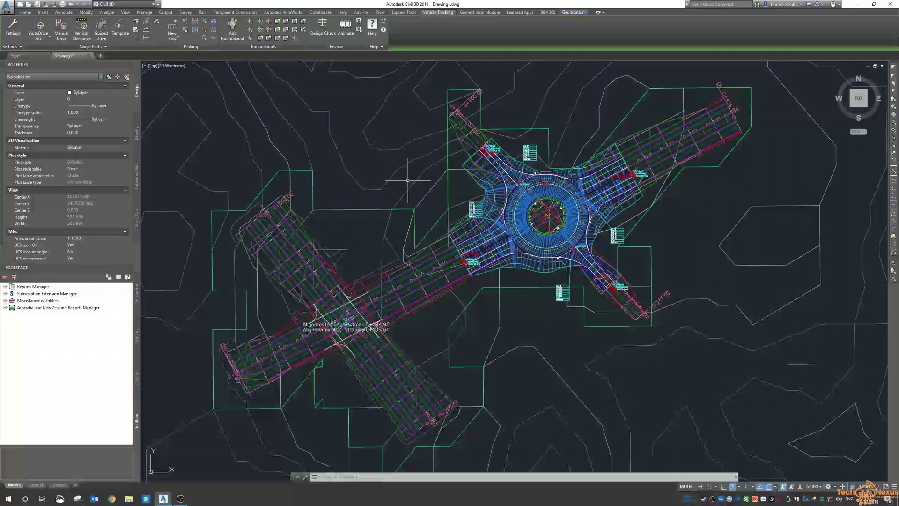
{"action": "middle_click_drag", "start_coordinate": [330, 133], "coordinate": [342, 125]}
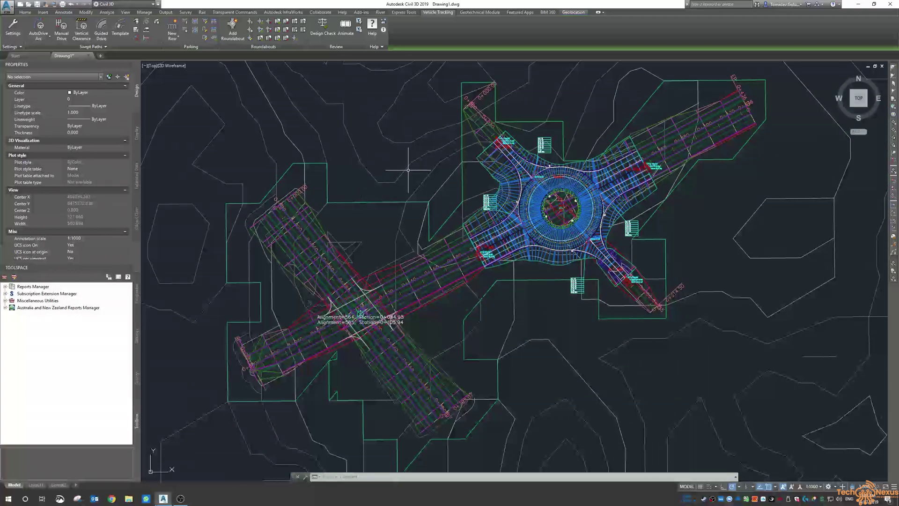
{"action": "mouse_move", "coordinate": [408, 170]}
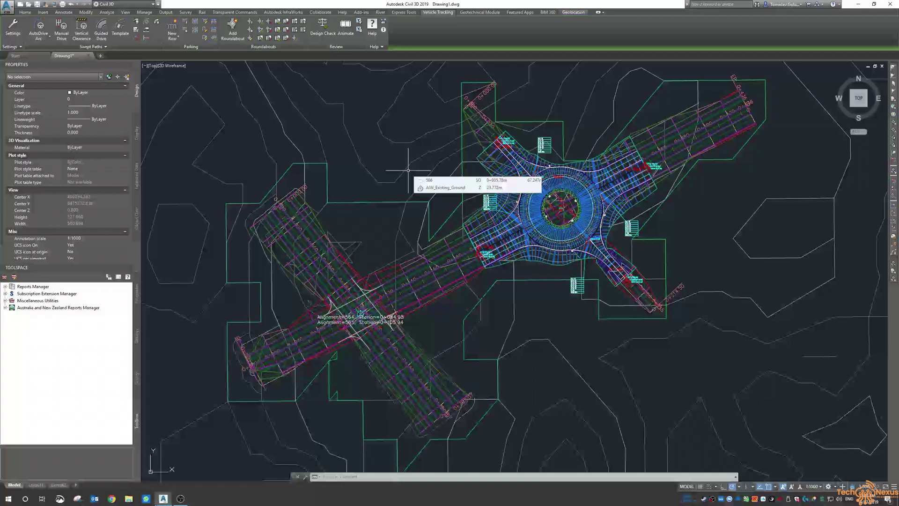
{"action": "mouse_move", "coordinate": [381, 154]}
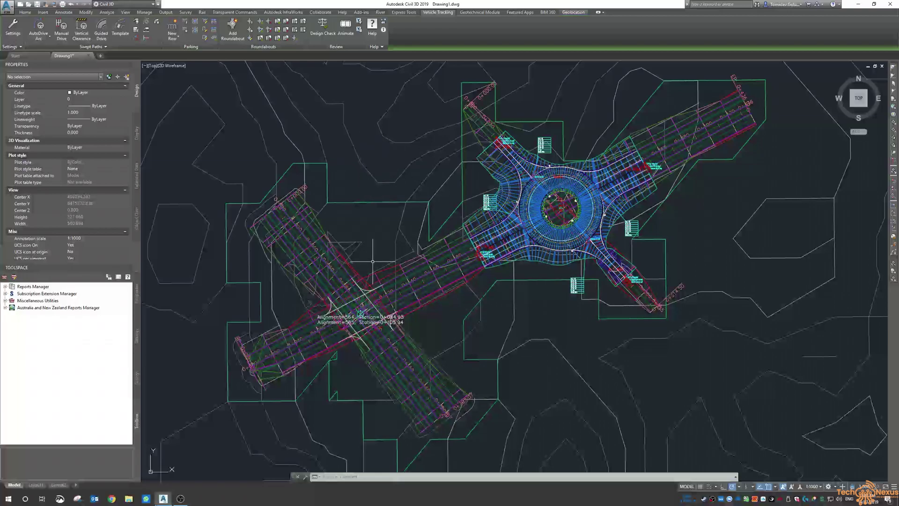
{"action": "mouse_move", "coordinate": [390, 220]}
{"action": "mouse_move", "coordinate": [547, 313]}
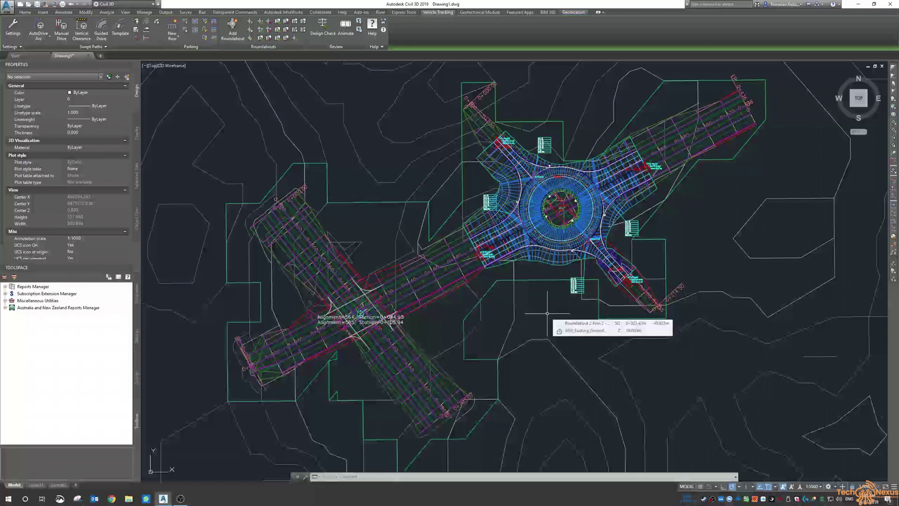